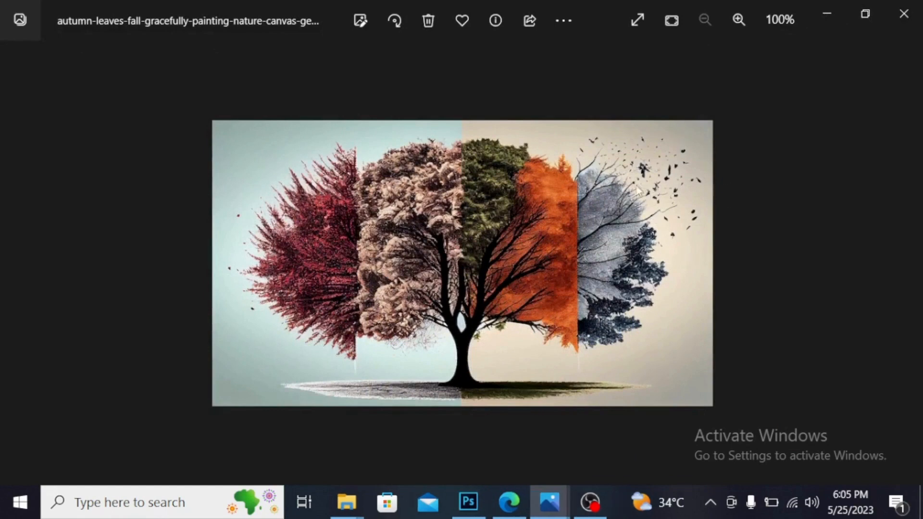
Step: Examine the example artworks in Photos: the four-season tree, laughing-man portrait, pencil-drawing portrait and textured tree background
scroll(613, 240, "up", 3)
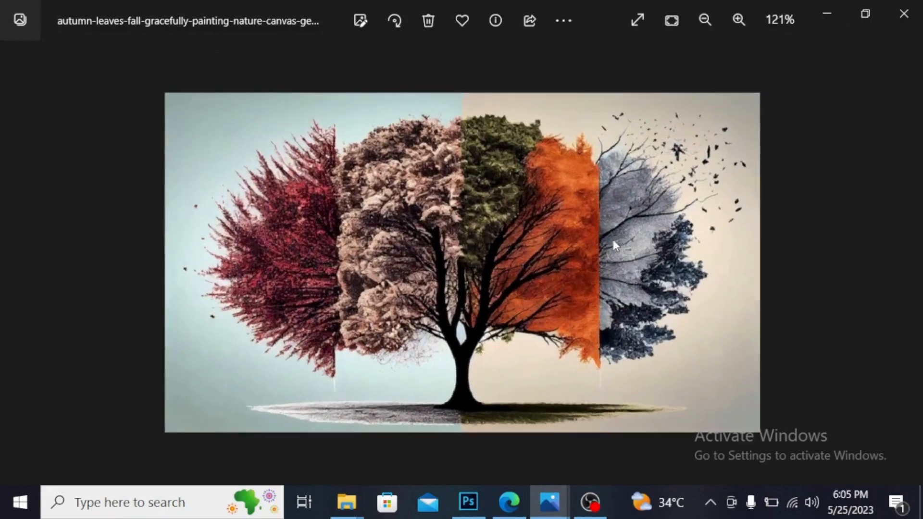
scroll(613, 237, "up", 1)
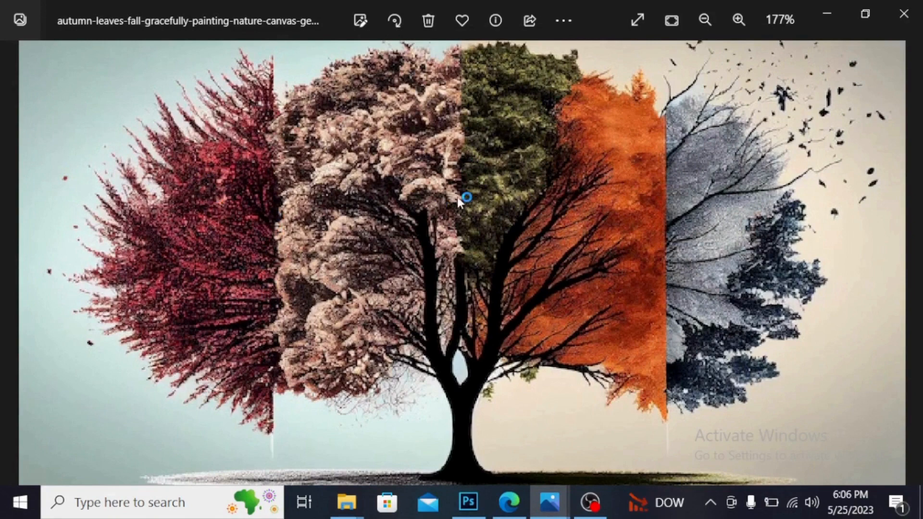
mouse_move(560, 506)
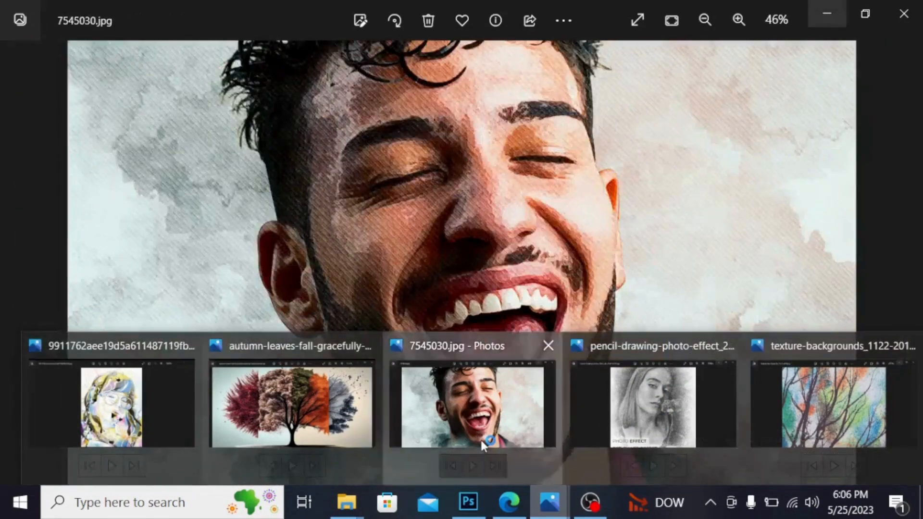
left_click(481, 439)
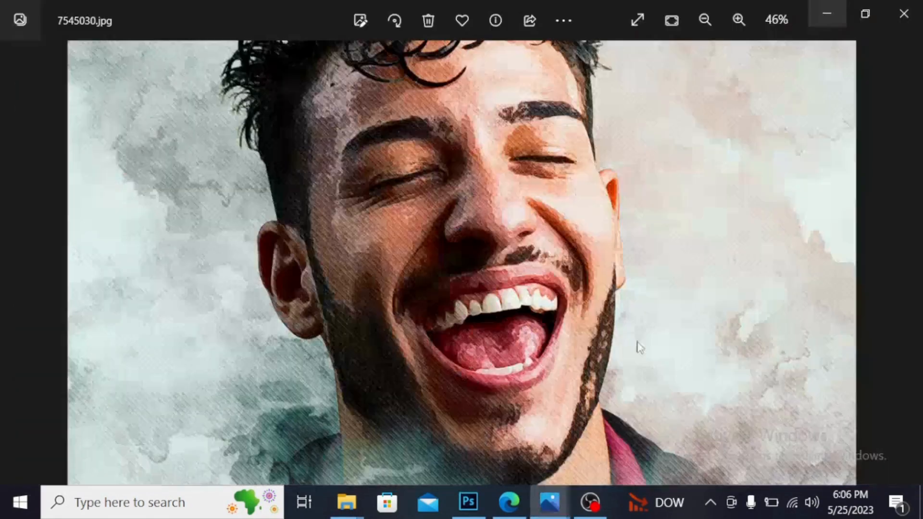
scroll(662, 349, "down", 1)
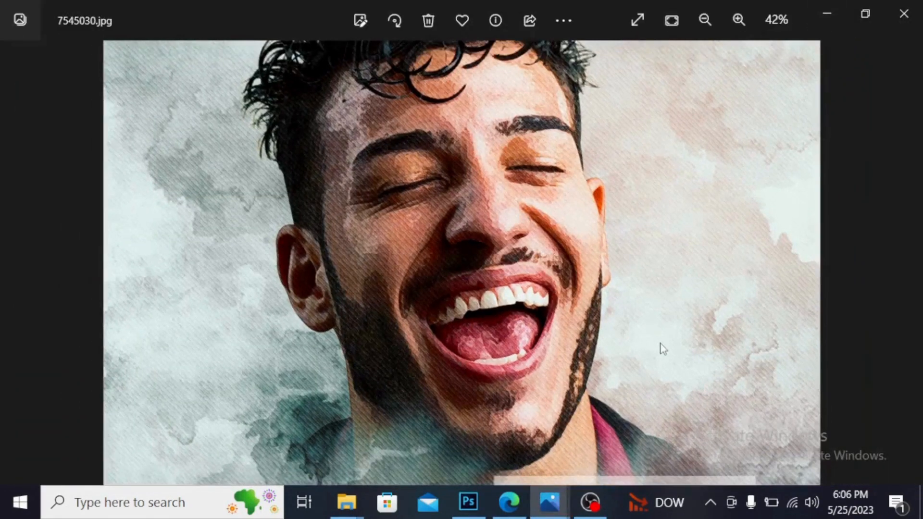
scroll(660, 349, "down", 1)
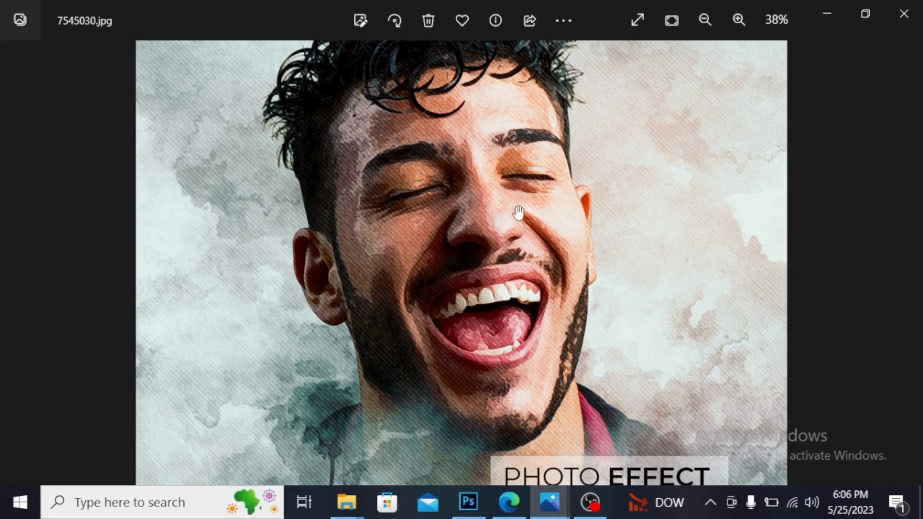
mouse_move(547, 516)
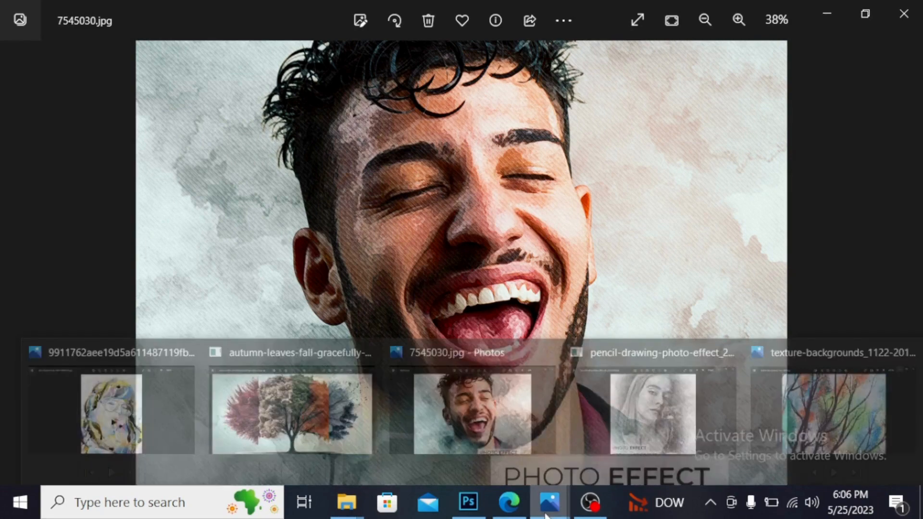
mouse_move(660, 438)
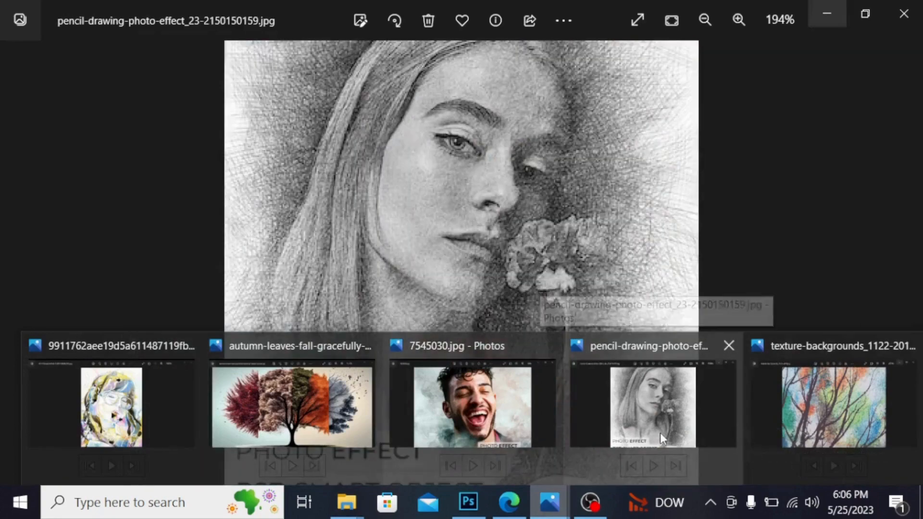
left_click(660, 435)
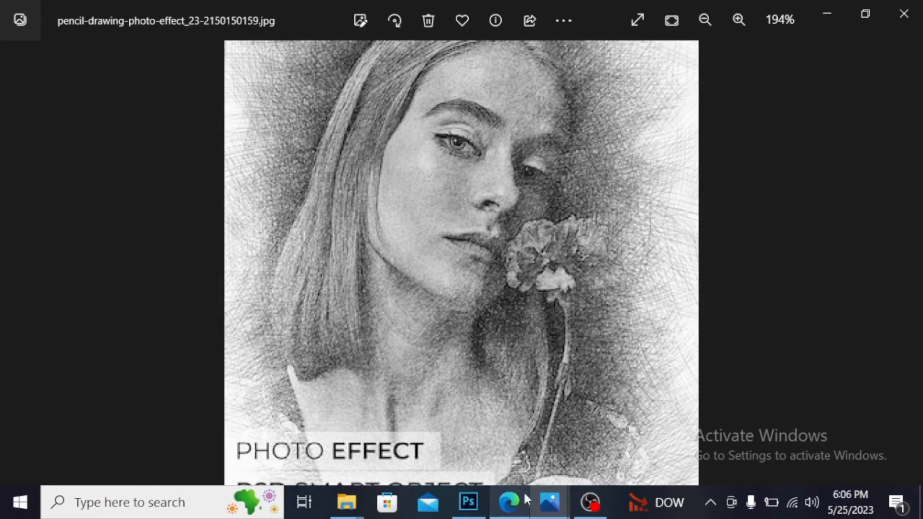
mouse_move(564, 507)
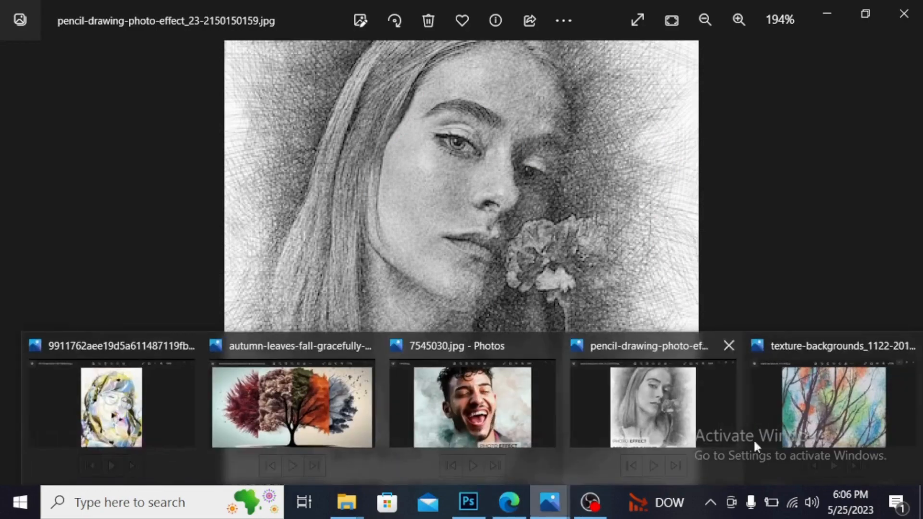
left_click(824, 415)
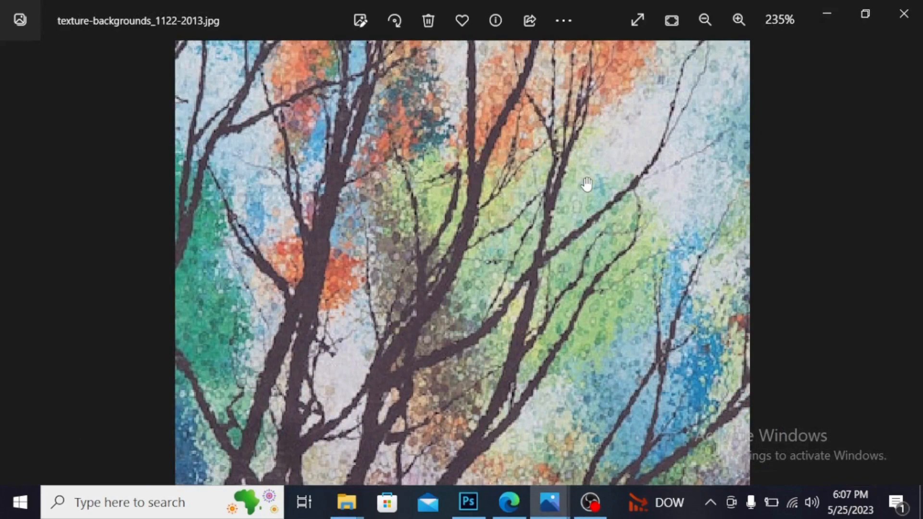
scroll(586, 184, "down", 2)
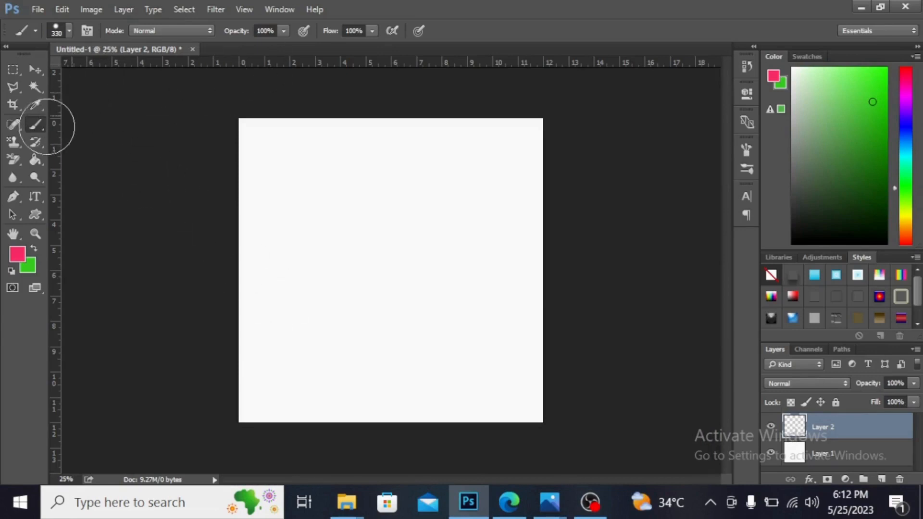
Step: Activate the Brush Tool in Photoshop for painting on Layer 2
right_click(38, 131)
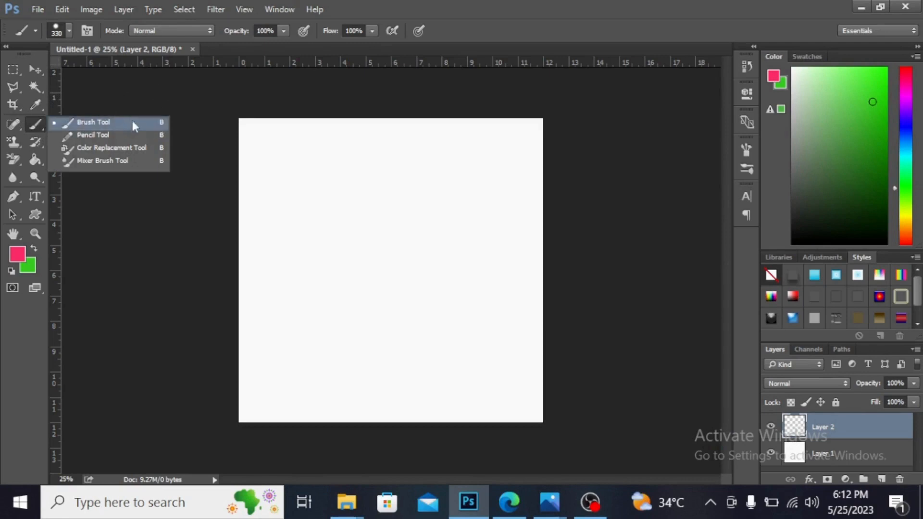
left_click(161, 122)
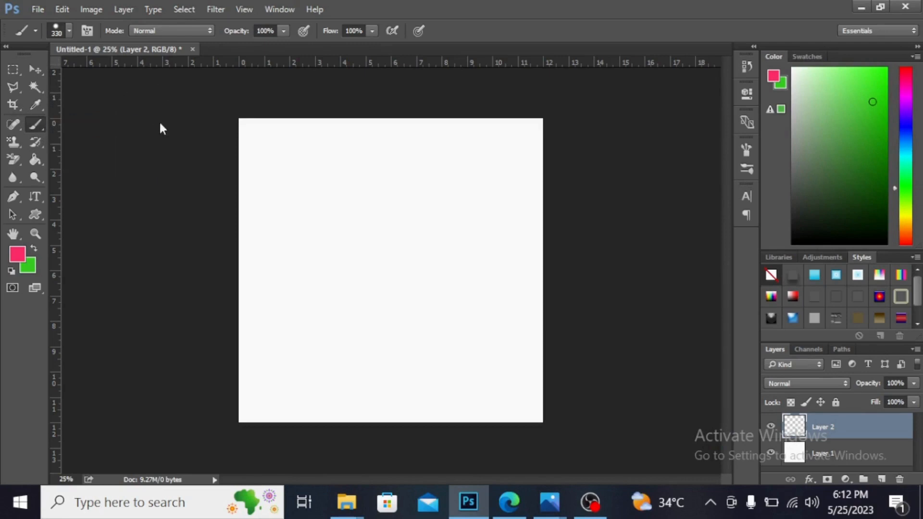
left_click(36, 200)
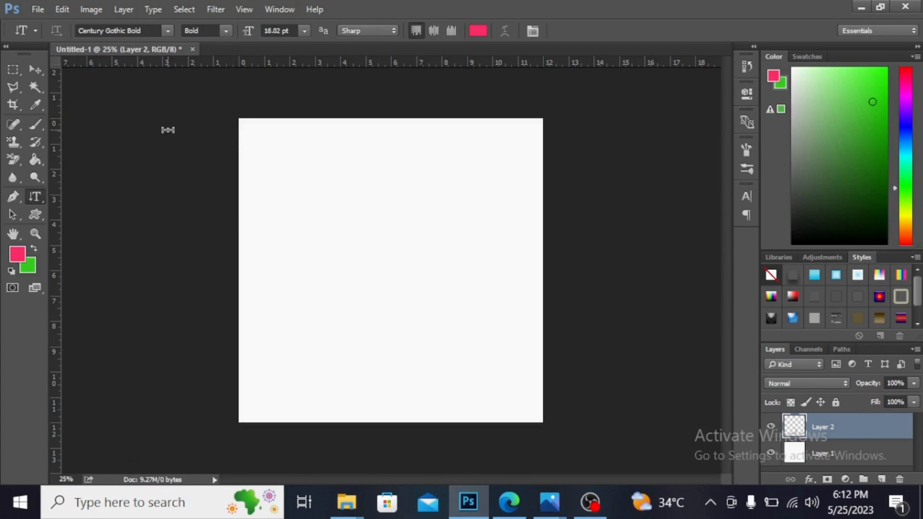
key("b")
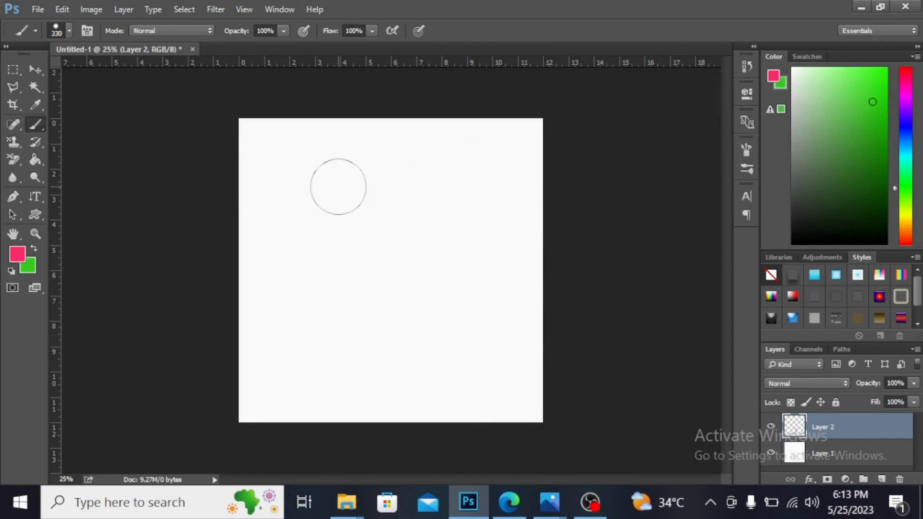
Step: Paint a single pink dot near the canvas top and a thick horizontal stroke across the middle with the 330 px brush
left_click(338, 187)
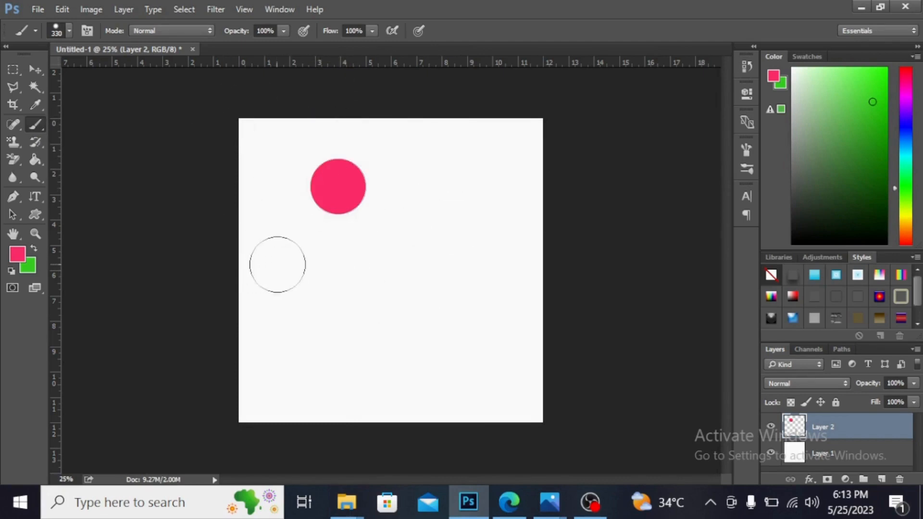
left_click_drag(277, 264, 485, 260)
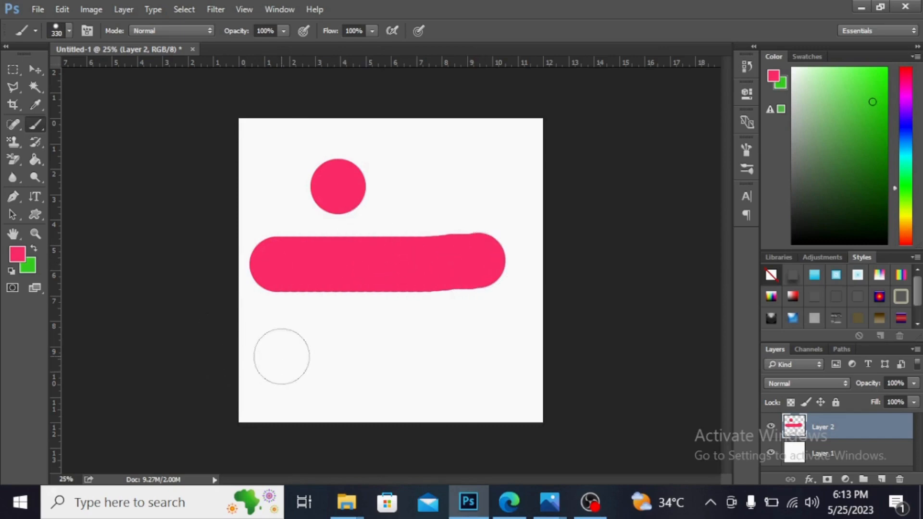
left_click_drag(281, 356, 321, 329)
key("ctrl+z")
Step: Set the brush tip spacing to 98% and paint two rows of separate pink dots, one near the canvas bottom and one near its top
left_click(87, 31)
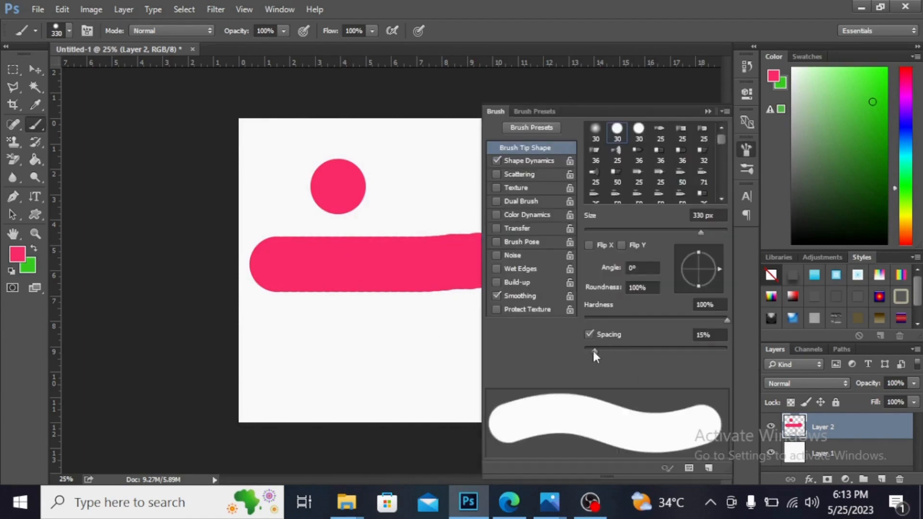
left_click_drag(594, 351, 621, 349)
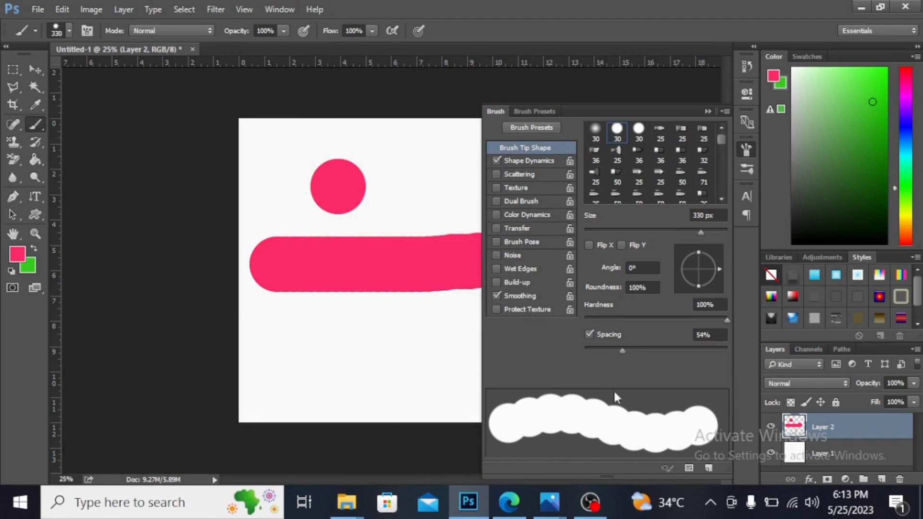
left_click_drag(620, 355, 594, 351)
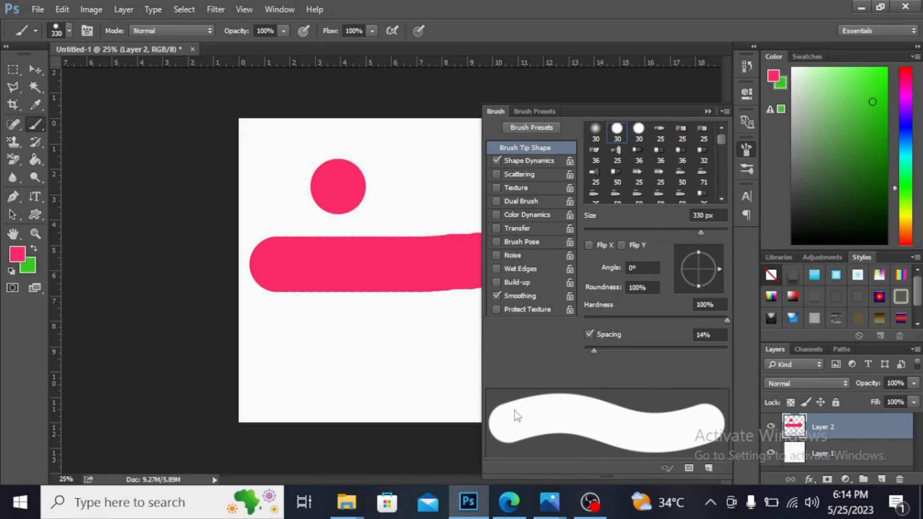
left_click_drag(593, 350, 653, 350)
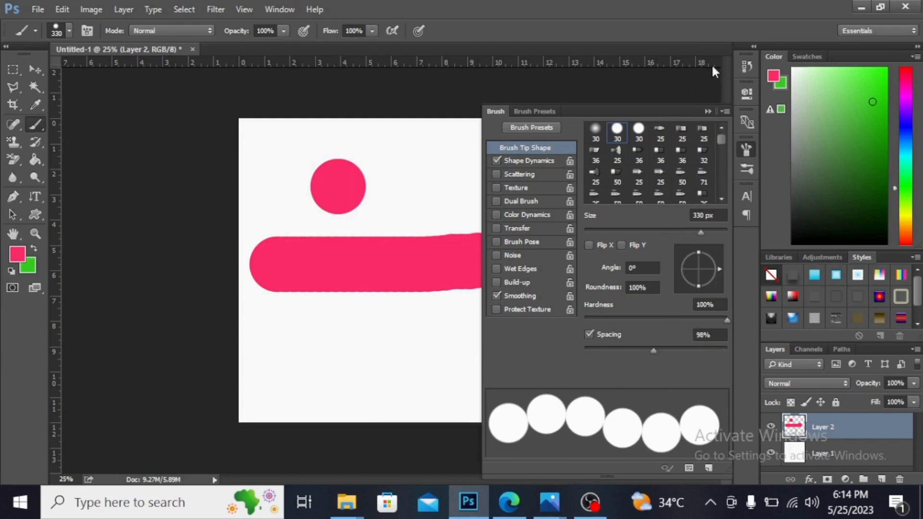
left_click(709, 111)
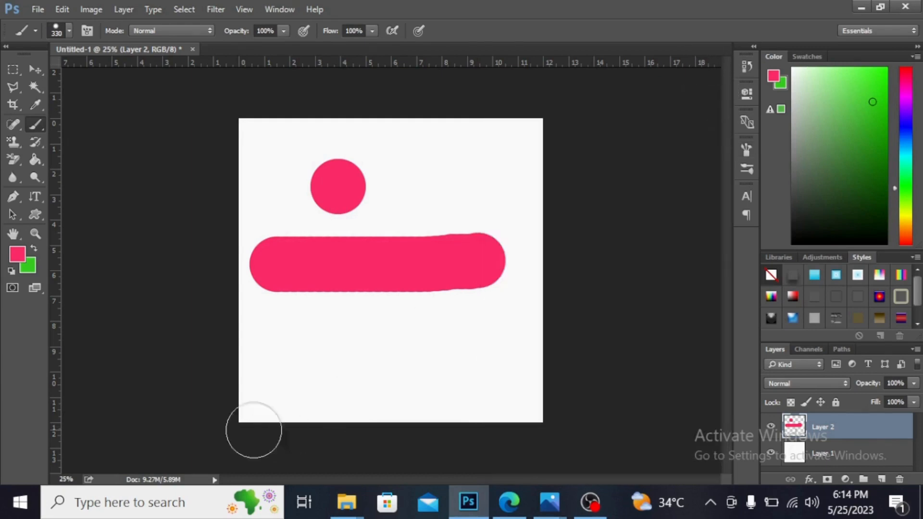
left_click_drag(264, 352, 450, 351)
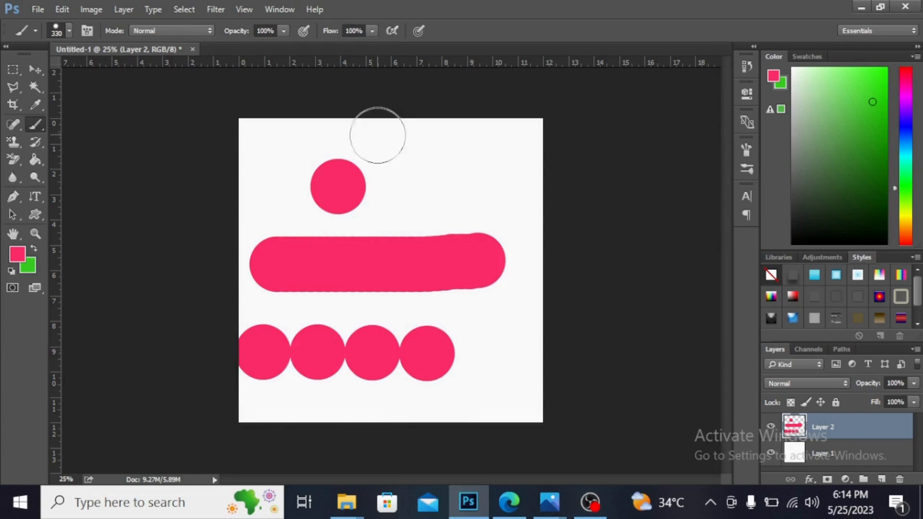
left_click_drag(387, 147, 519, 165)
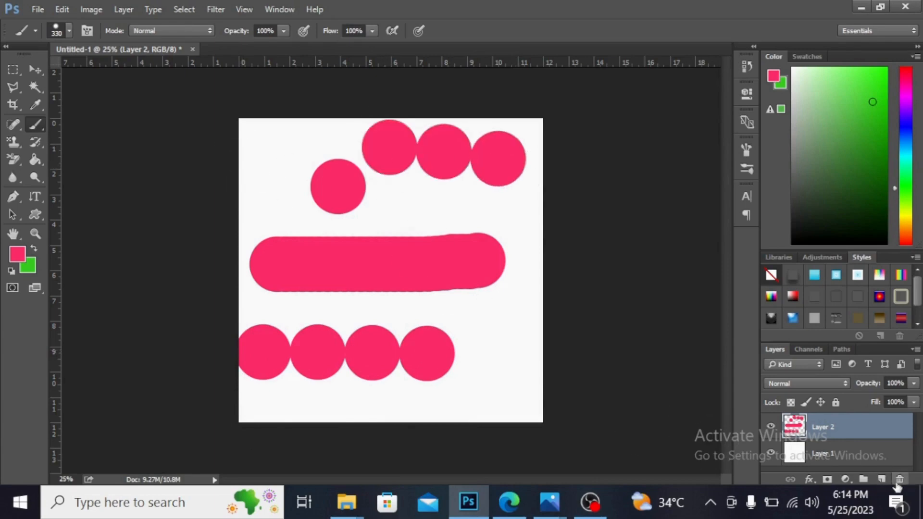
Step: Set the brush tip spacing to 15% and paint a horizontal stroke along the upper edge of the thick pink bar
key("F5")
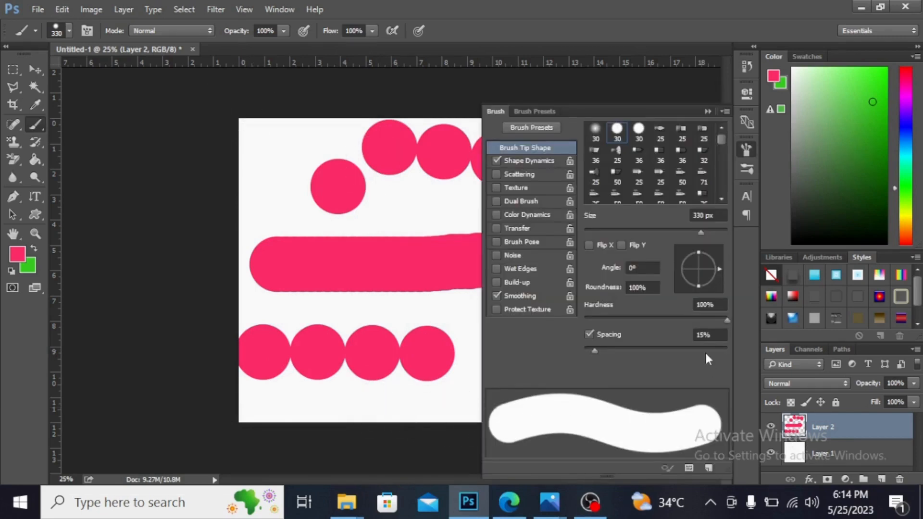
left_click(706, 112)
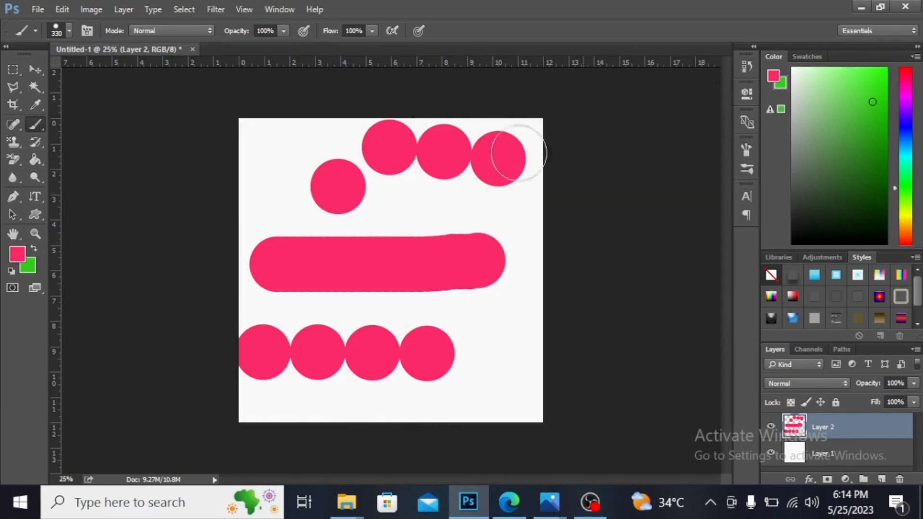
left_click_drag(261, 222, 459, 225)
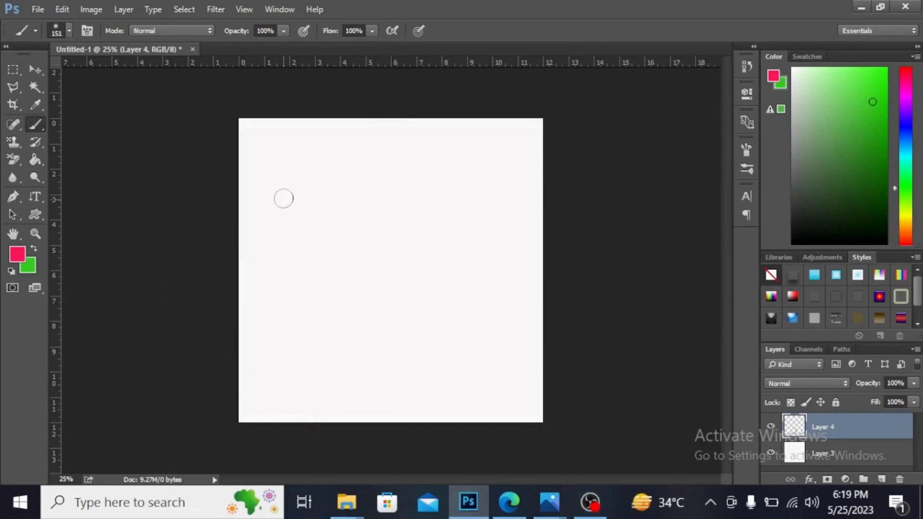
Step: Set the brush size to 18 px and paint a thin horizontal pink line in the upper part of the blank canvas
left_click(69, 32)
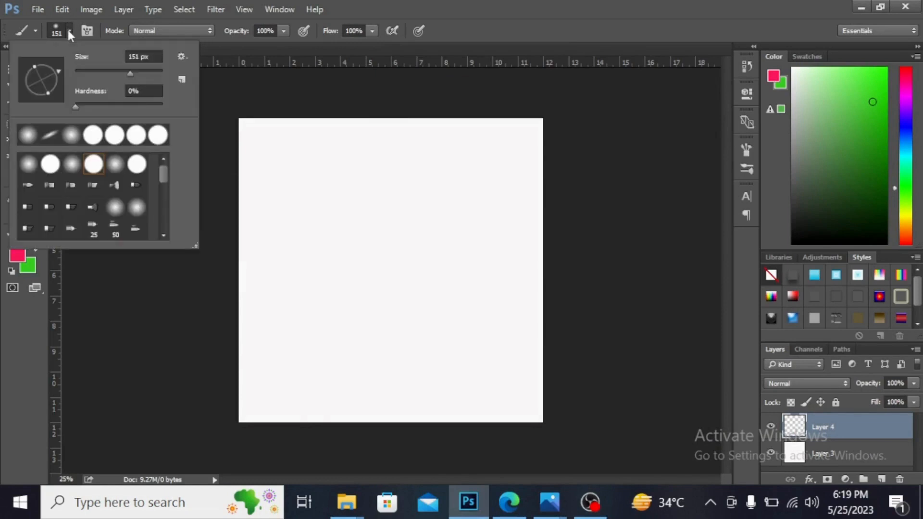
left_click(83, 70)
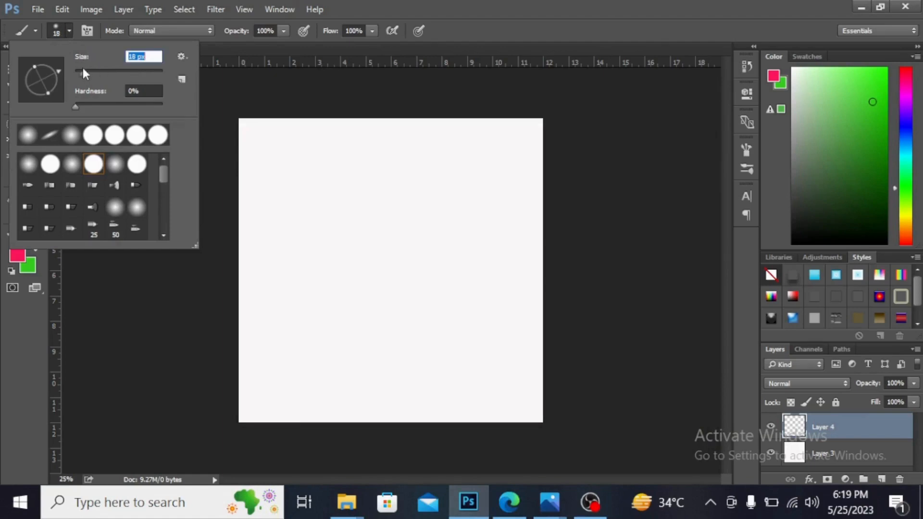
left_click_drag(309, 176, 462, 174)
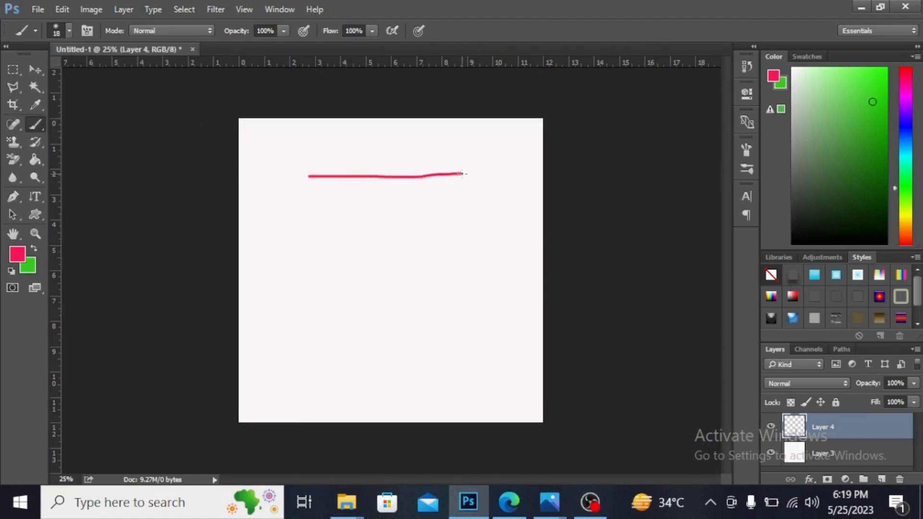
Step: Set the brush size to 37 px and paint a slightly slanted pink stroke below the thin line
left_click(67, 32)
left_click(91, 72)
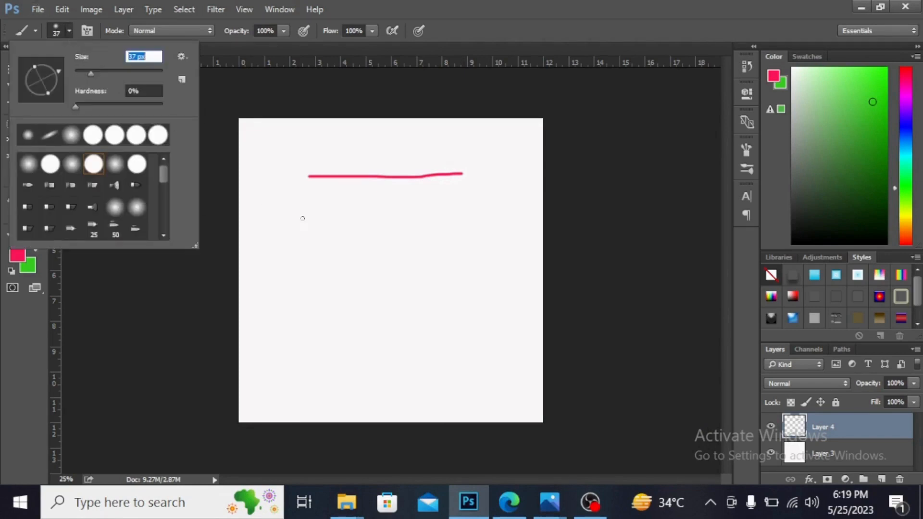
left_click_drag(302, 218, 402, 233)
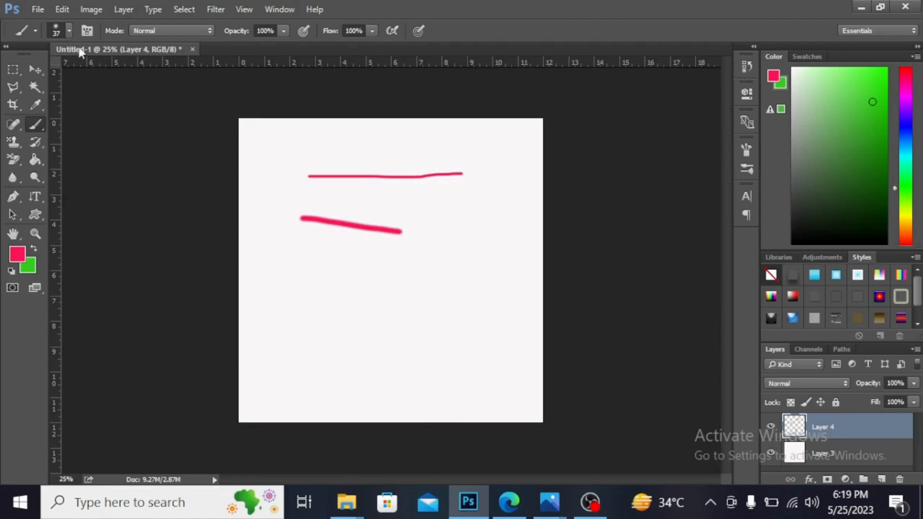
Step: Set the brush size to 154 px and paint a thick, nearly horizontal pink stroke below the slanted stroke
left_click(70, 31)
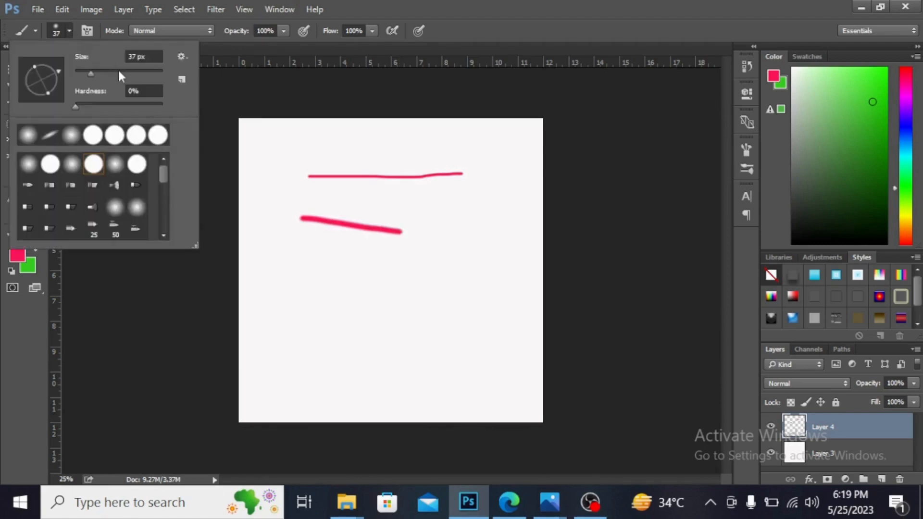
left_click(118, 73)
left_click(131, 73)
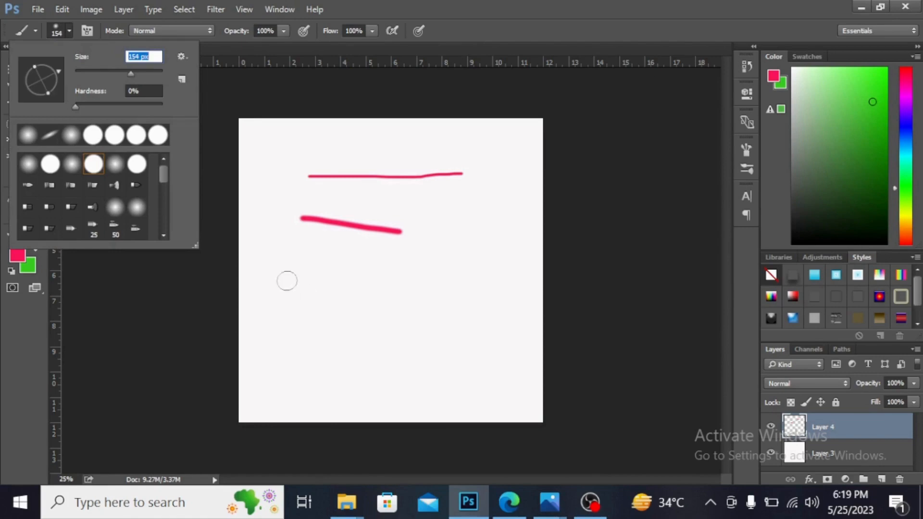
left_click_drag(287, 279, 524, 267)
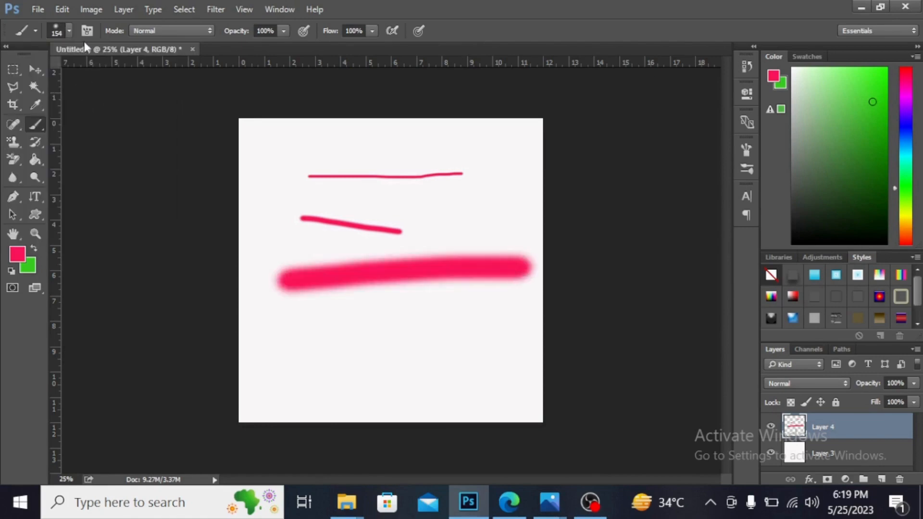
Step: Set the brush size to 452 px and paint a very thick pink stroke across the lower part of the canvas
left_click(71, 30)
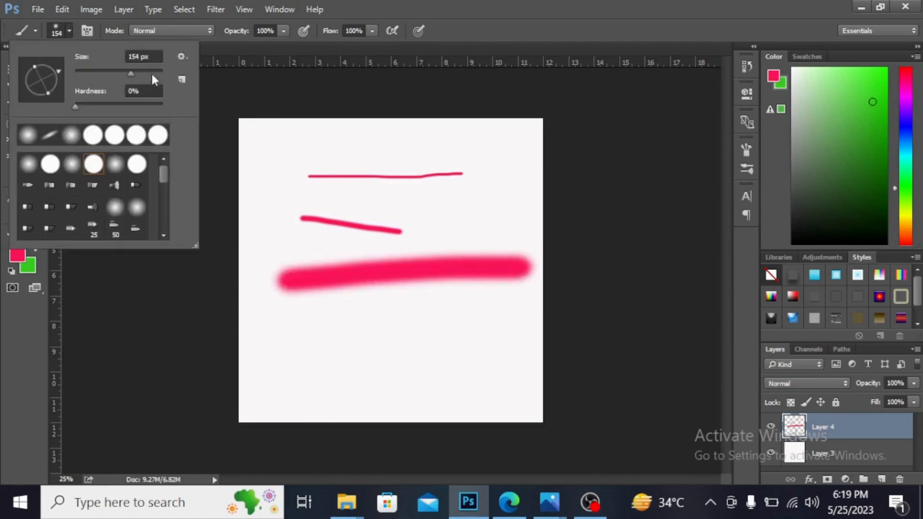
left_click(153, 72)
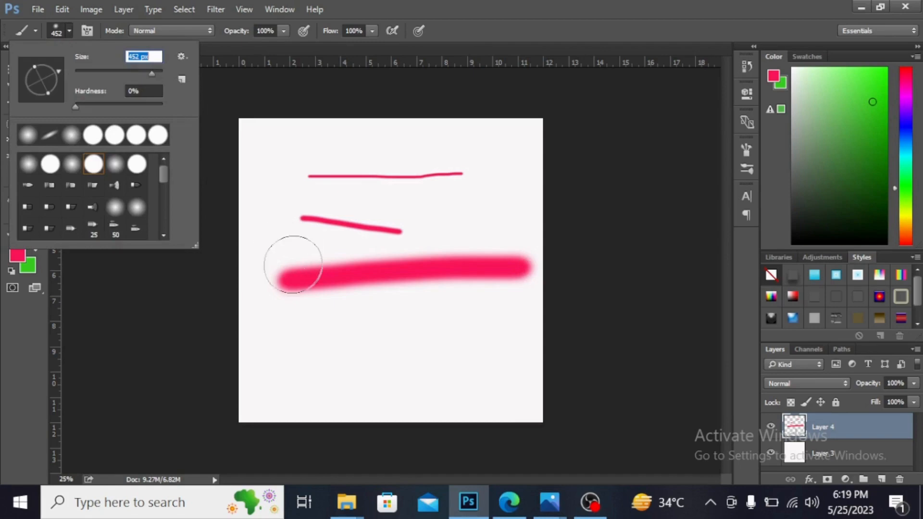
left_click(295, 355)
mouse_move(470, 361)
left_mouse_down()
mouse_move(496, 355)
mouse_move(478, 354)
left_mouse_up()
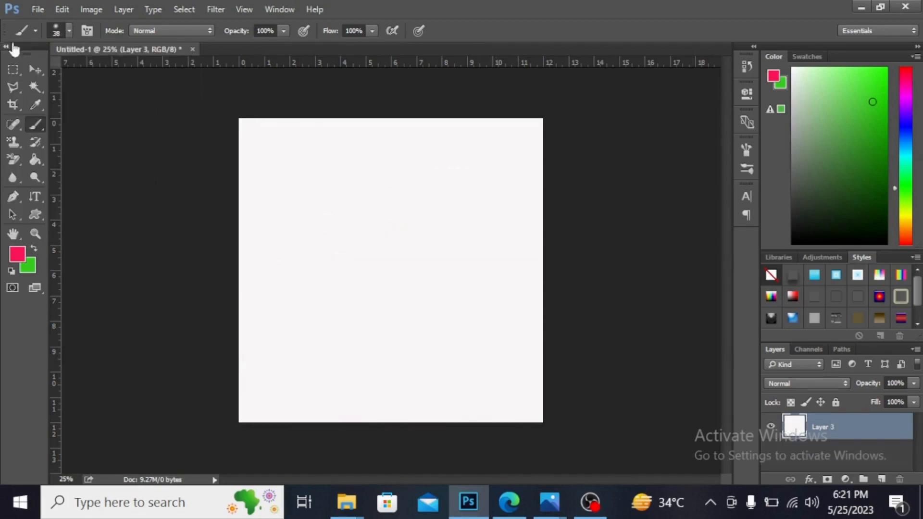
Step: Flatten the 38 px brush tip into a slanted ellipse and paint a toothed, U-shaped pink letter in the upper part of the blank canvas
left_click(68, 31)
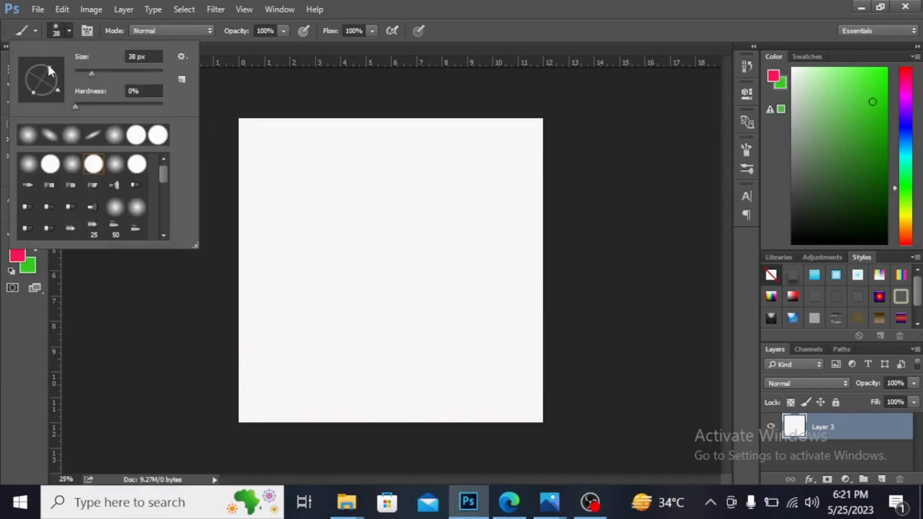
left_click_drag(50, 71, 46, 75)
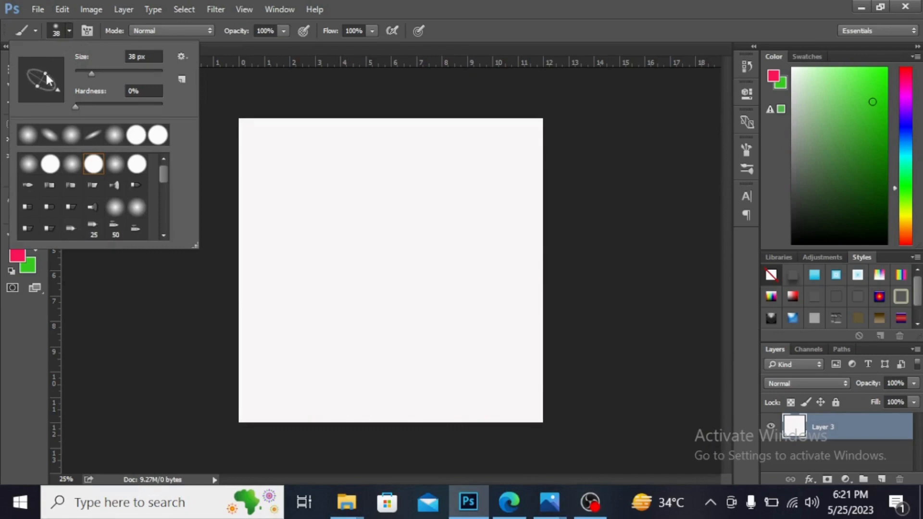
left_click(459, 165)
mouse_move(460, 164)
left_mouse_down()
mouse_move(452, 184)
mouse_move(443, 174)
mouse_move(437, 199)
mouse_move(426, 186)
mouse_move(427, 232)
mouse_move(404, 245)
mouse_move(371, 240)
mouse_move(374, 189)
left_mouse_up()
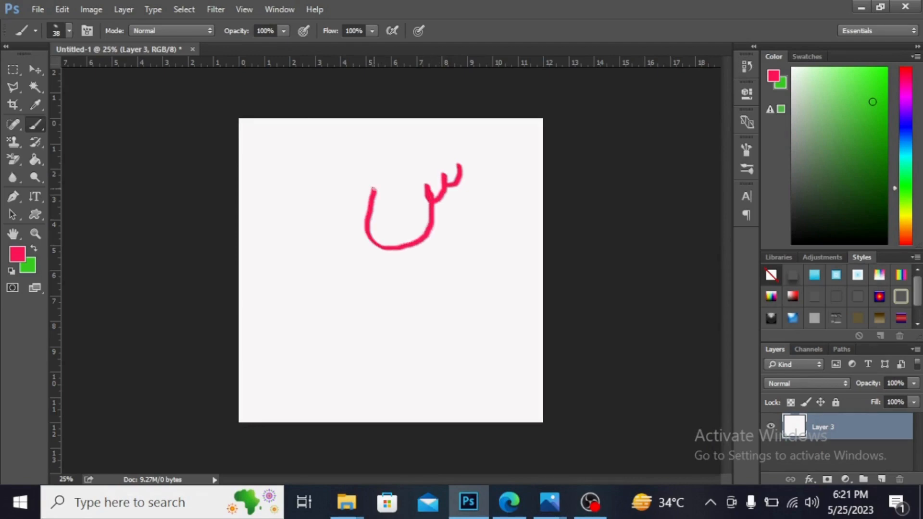
Step: Set the elliptical brush's size to 85 px and paint a thicker hooked, curved pink letter below the first one
left_click(67, 32)
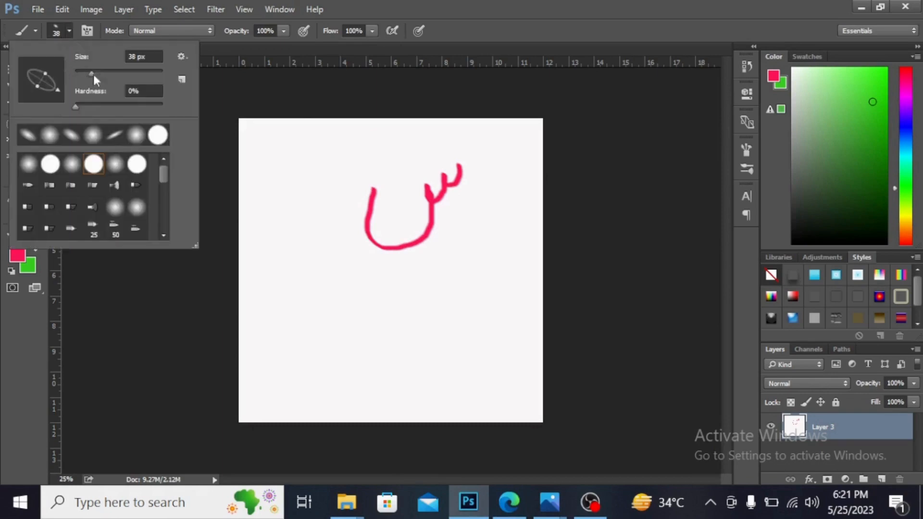
left_click_drag(94, 74, 112, 71)
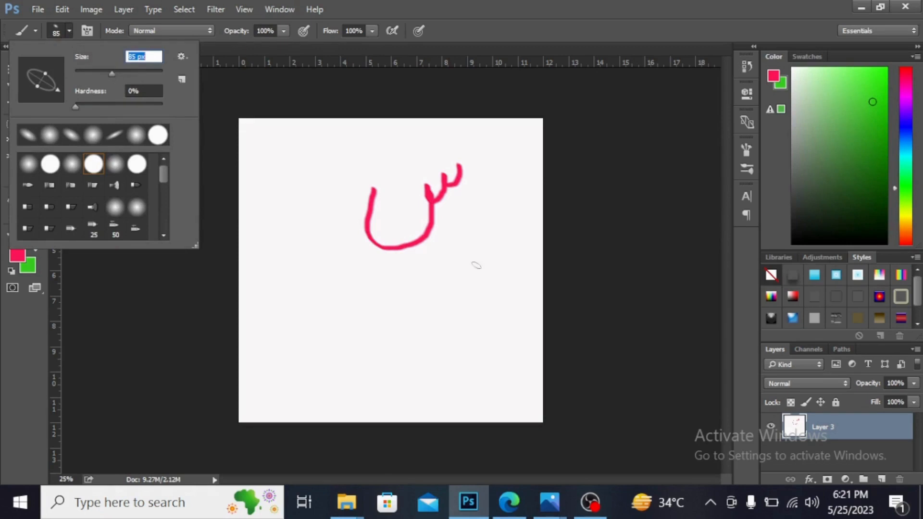
left_click(321, 283)
mouse_move(320, 280)
left_mouse_down()
mouse_move(354, 265)
mouse_move(342, 288)
mouse_move(365, 331)
mouse_move(408, 300)
mouse_move(403, 290)
left_mouse_up()
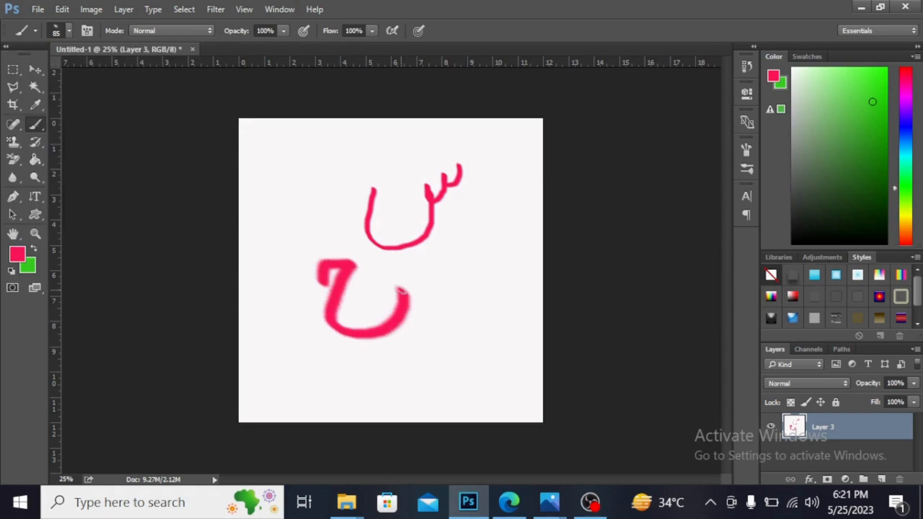
Step: Make the elliptical brush tip round and paint a soft horizontal stroke at 97 px and 0% hardness below the thick pink bar
left_click(68, 30)
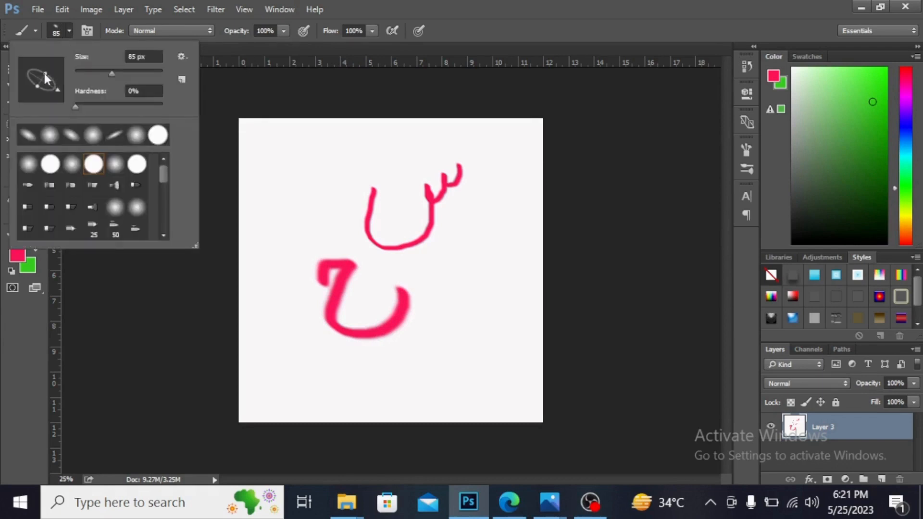
left_click_drag(44, 73, 48, 65)
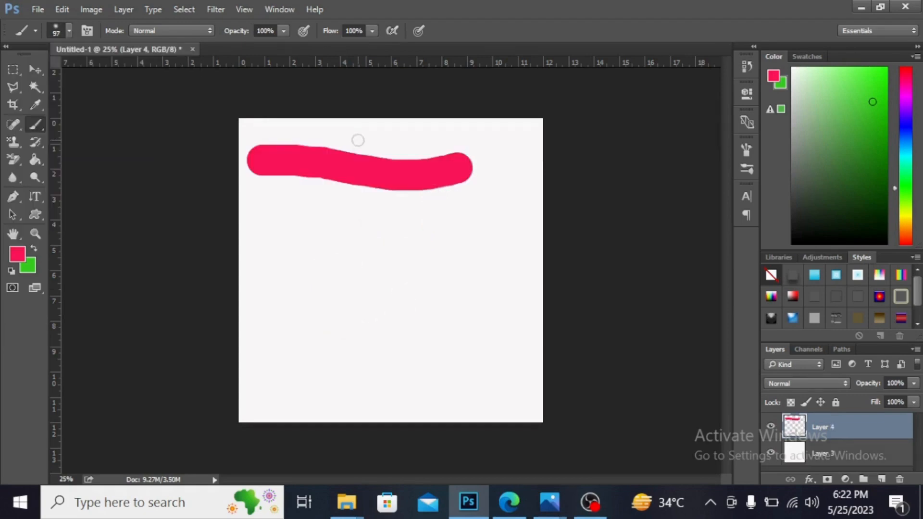
left_click(65, 28)
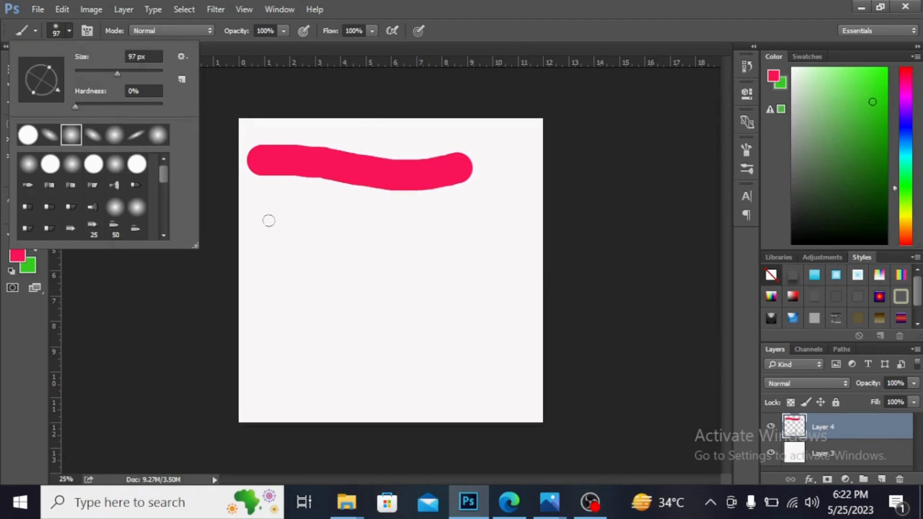
left_click_drag(268, 219, 450, 216)
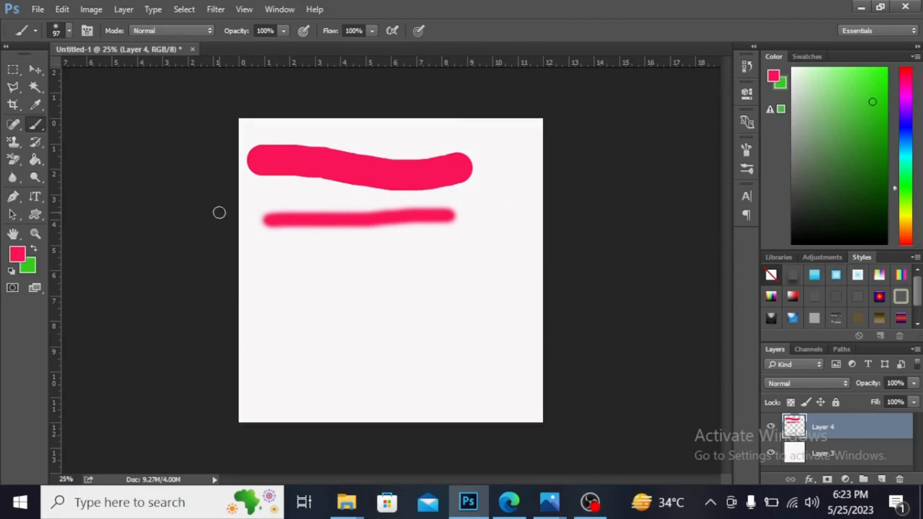
Step: Set the brush hardness to 50% and paint a horizontal pink stroke just below the soft one
left_click(69, 31)
left_click(113, 105)
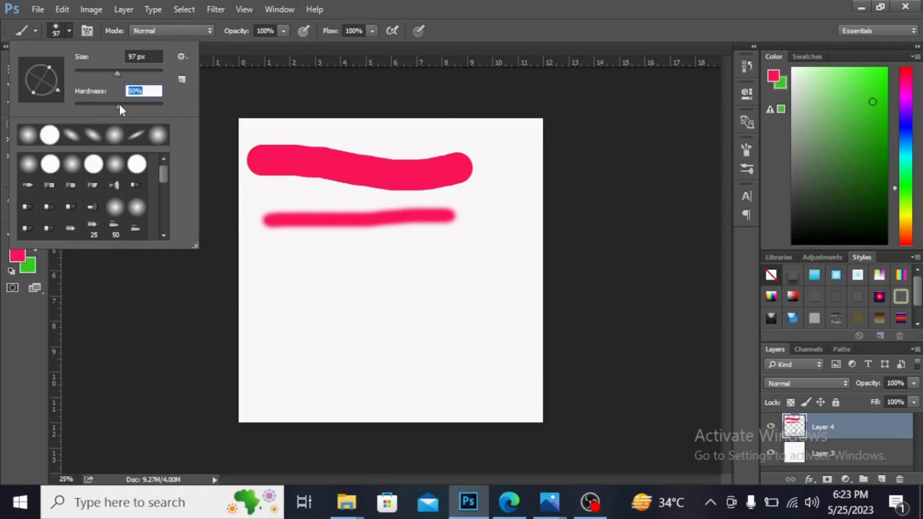
left_click_drag(272, 248, 435, 247)
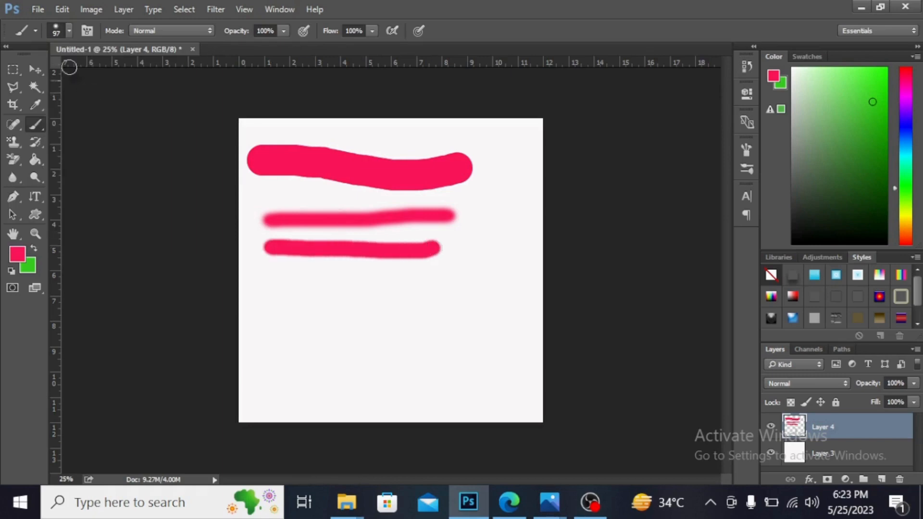
Step: Set the brush hardness to 95% and paint a sharp-edged horizontal pink stroke below the 50% hardness stroke
left_click(69, 30)
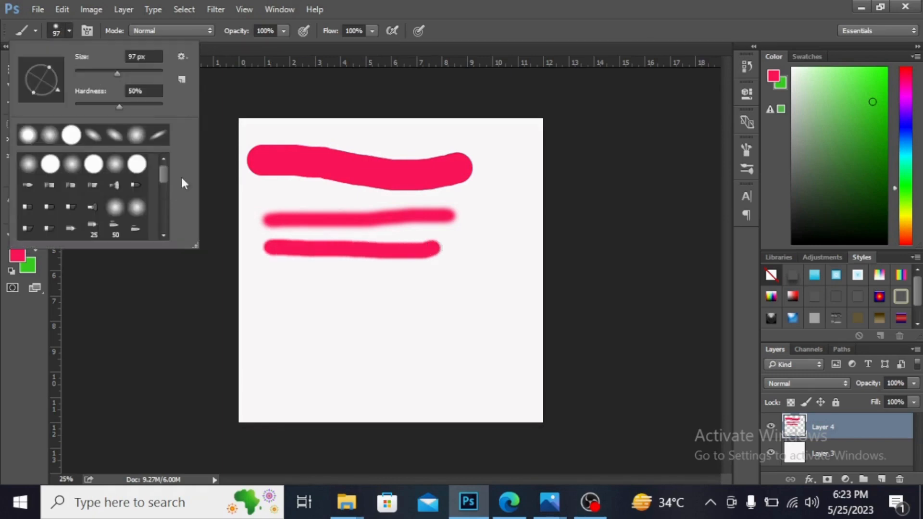
left_click(159, 104)
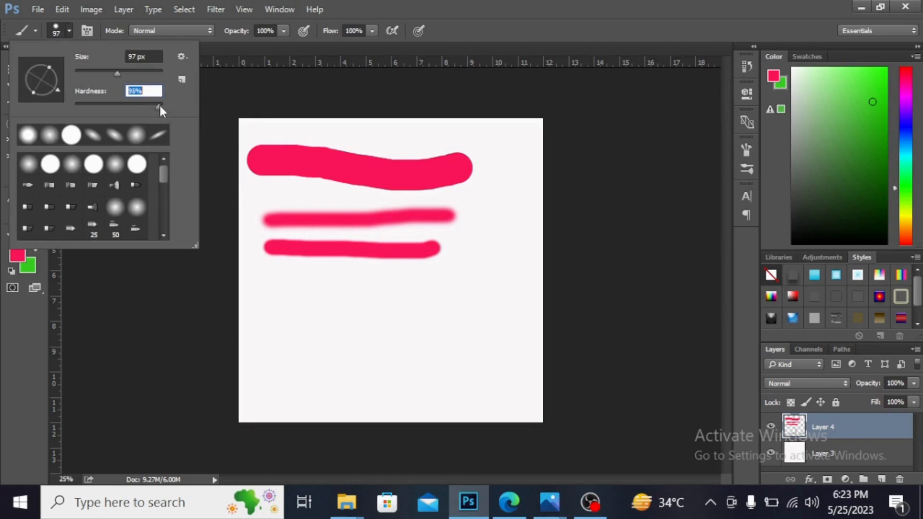
left_click(271, 301)
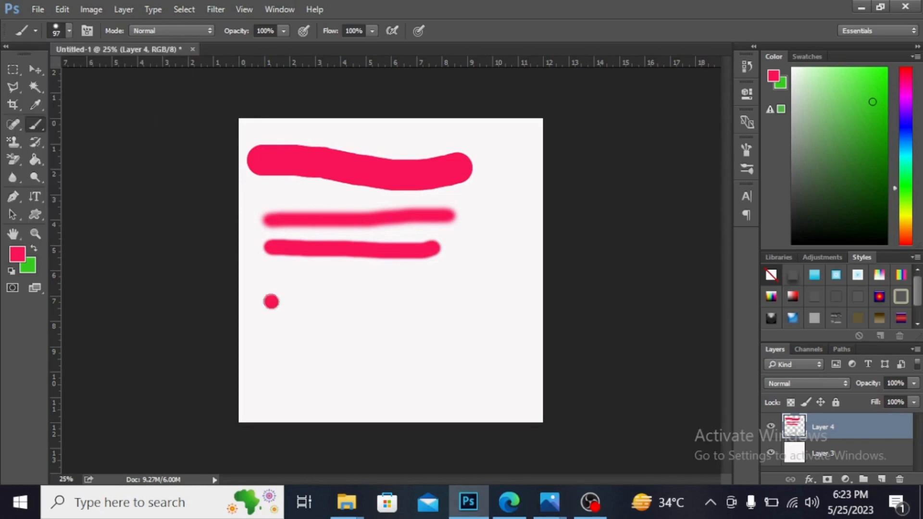
left_click_drag(272, 302, 485, 293)
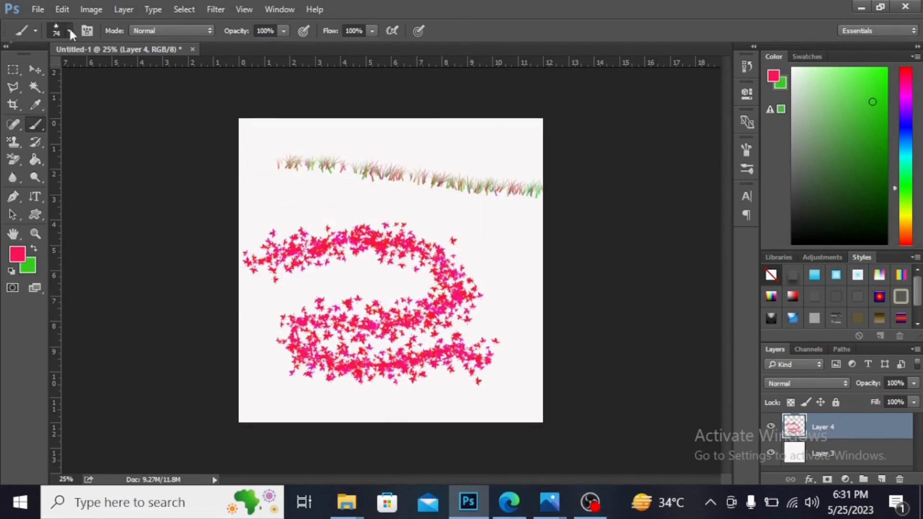
Step: Choose the 74 px maple leaf brush and paint a band of scattered leaves across the upper canvas, over the grass
left_click(68, 29)
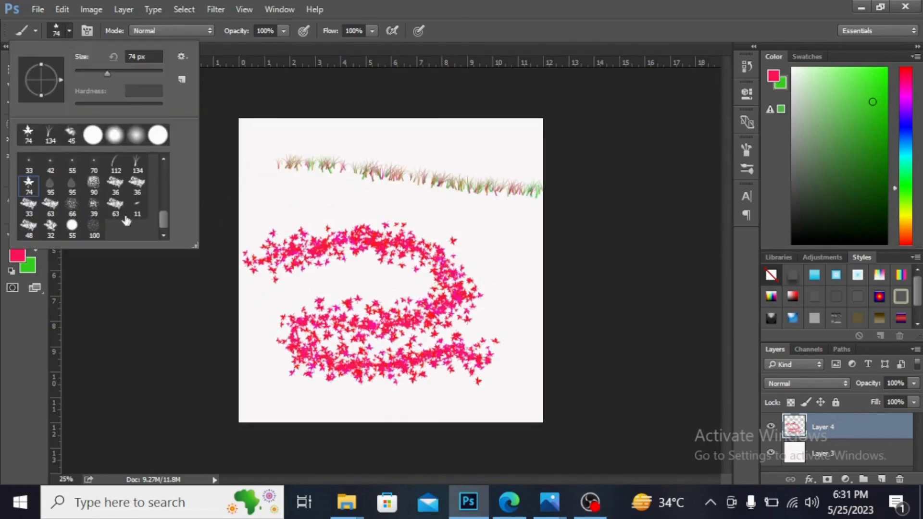
left_click(28, 188)
mouse_move(262, 199)
left_mouse_down()
mouse_move(420, 187)
mouse_move(462, 167)
mouse_move(492, 215)
left_mouse_up()
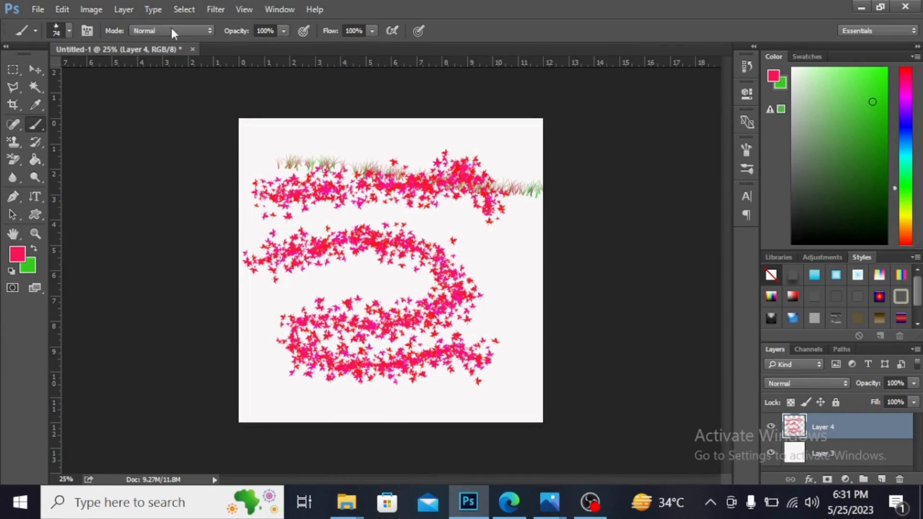
Step: Open the brush preset choices
left_click(70, 30)
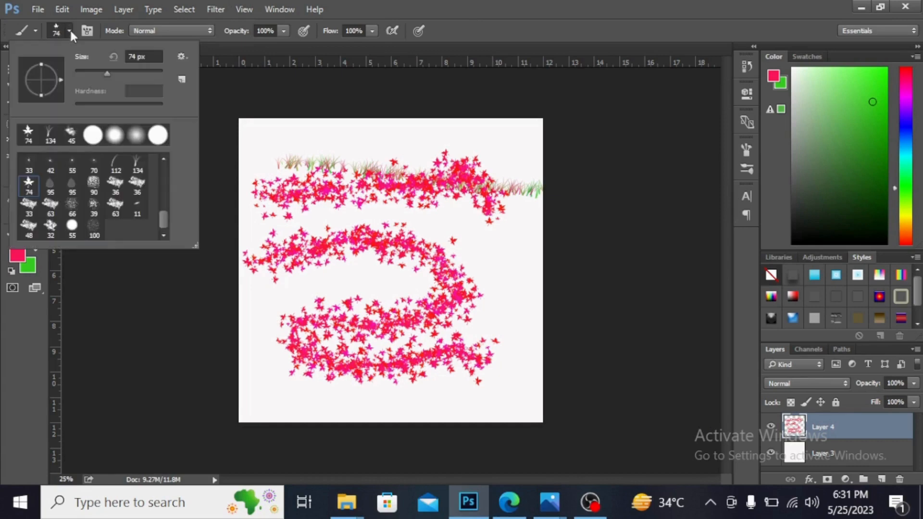